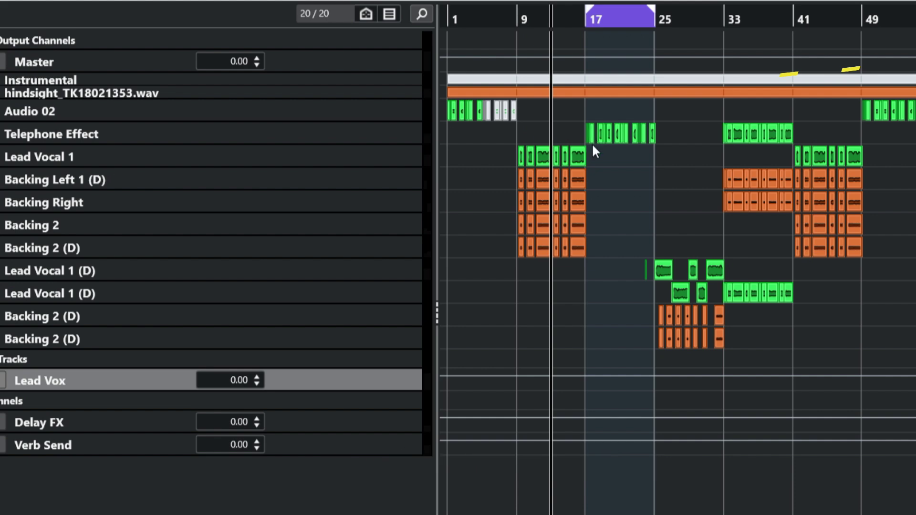
Play the section from bar 17 to bar 25 and examine the vocal clips on the Telephone Effect track.
key(space)
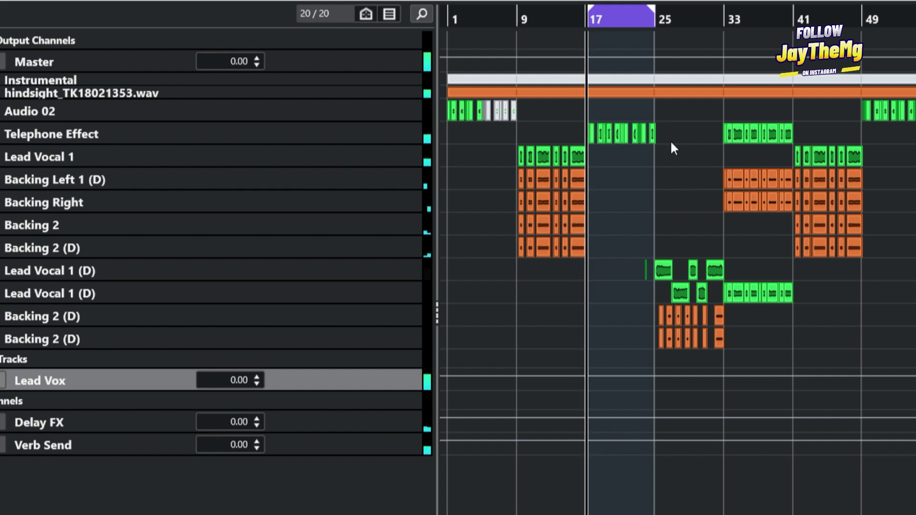
click(419, 143)
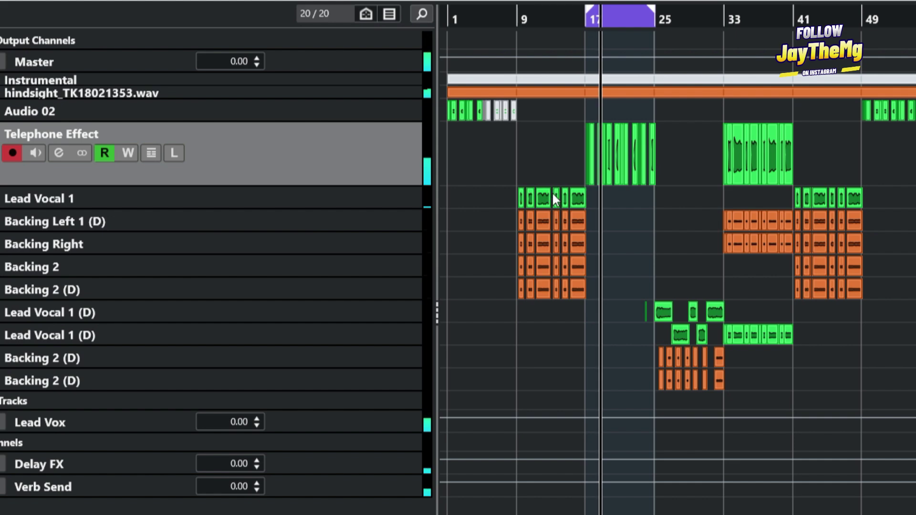
key(h)
key(h)
key(h)
key(h)
key(h)
key(h)
key(h)
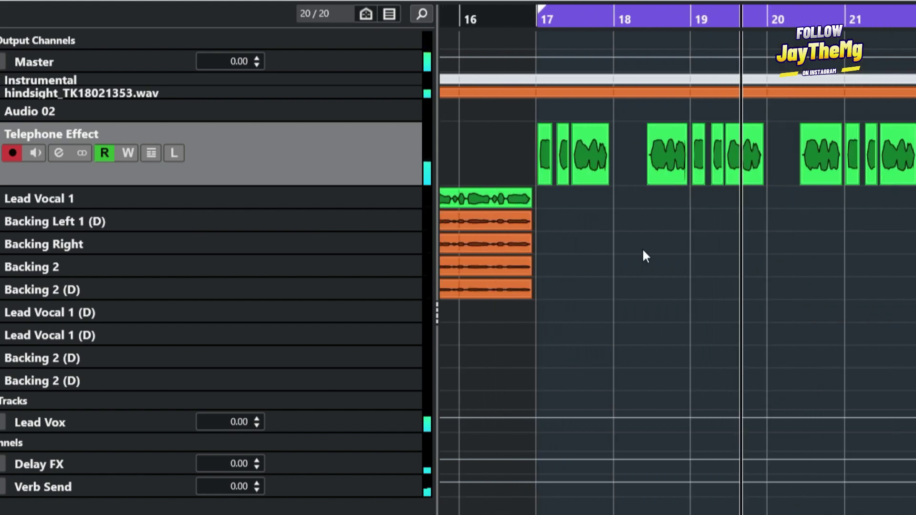
click(161, 423)
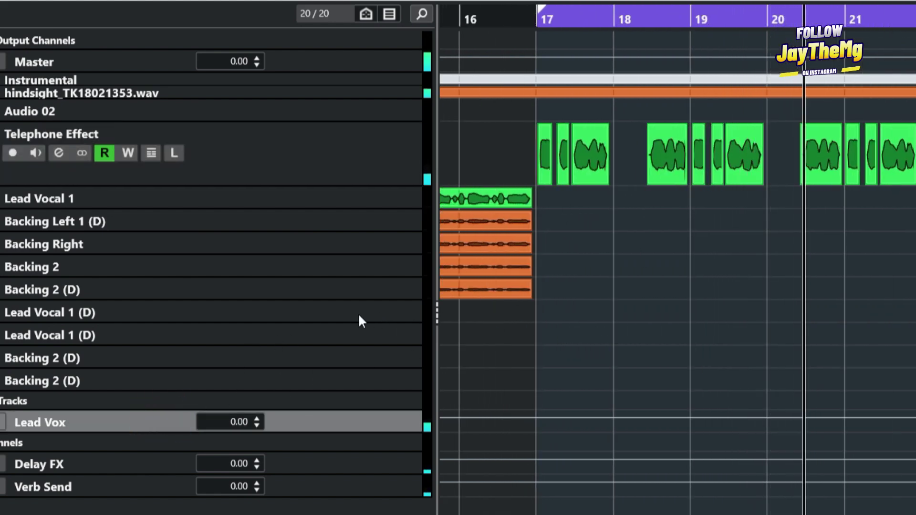
click(332, 94)
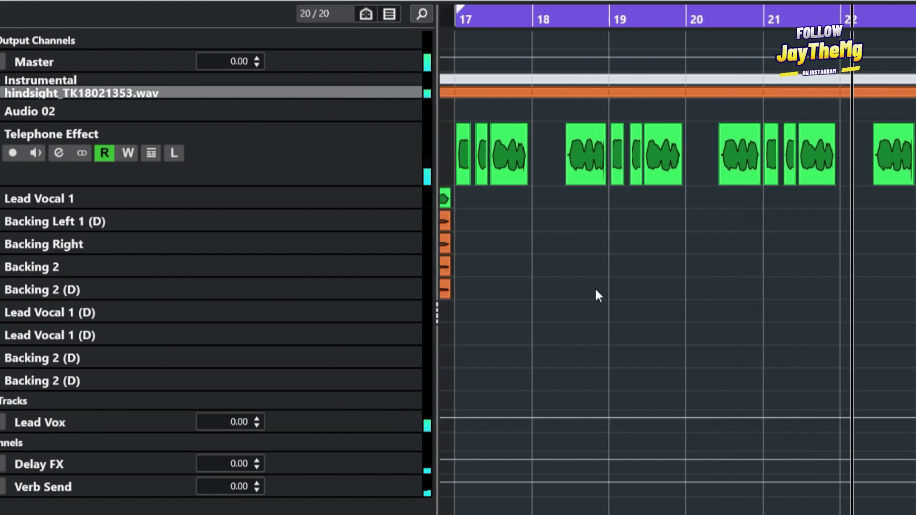
key(g)
key(g)
key(g)
key(g)
key(h)
key(h)
key(h)
key(h)
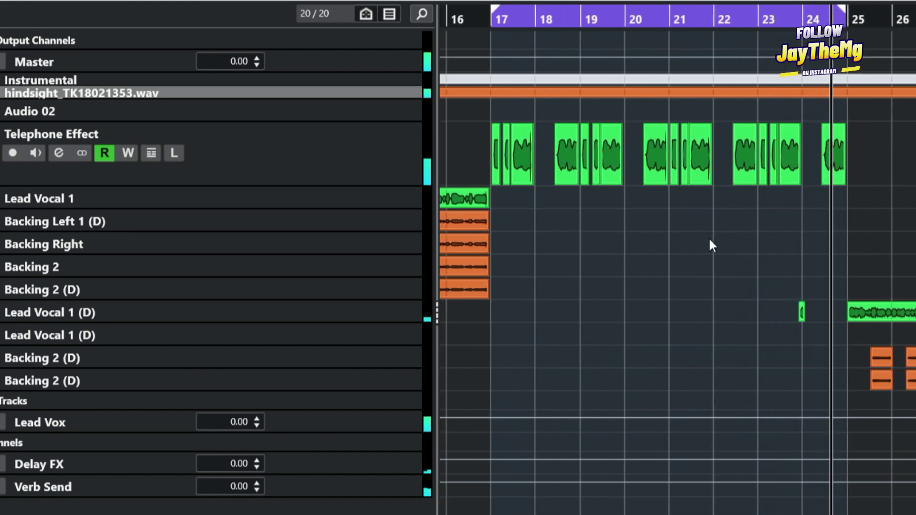
key(space)
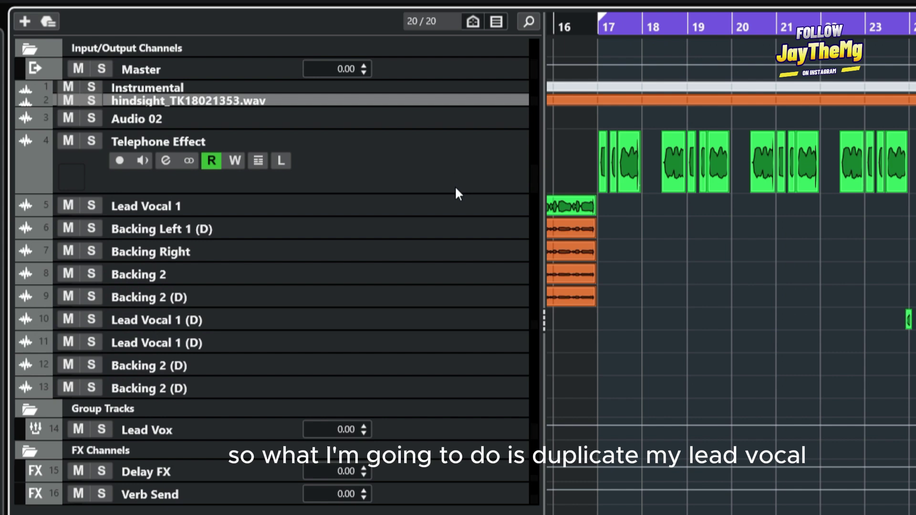
Duplicate the Lead Vox group track and rename the copy Choir.
click(92, 422)
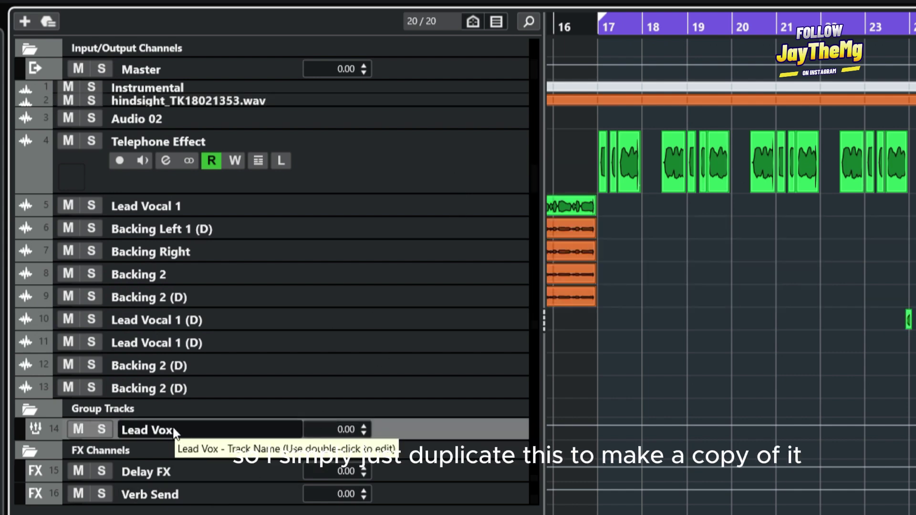
right_click(172, 427)
click(238, 171)
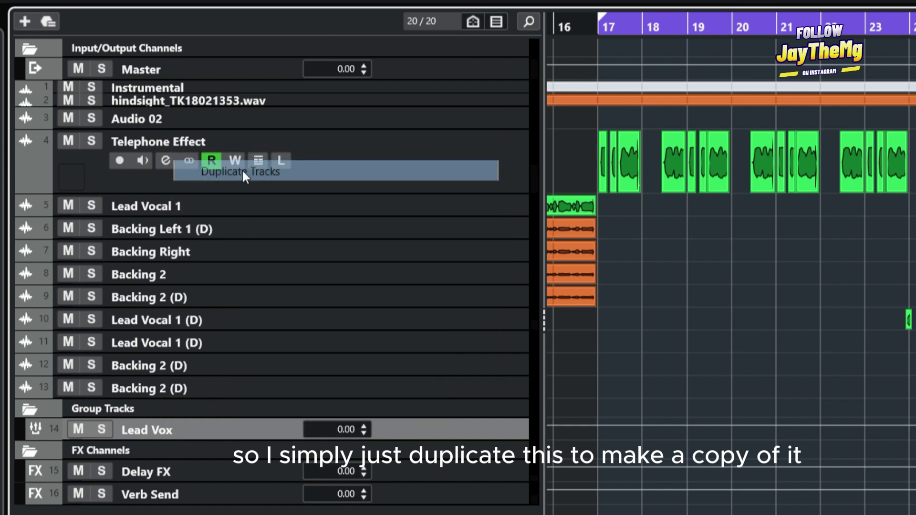
double_click(193, 452)
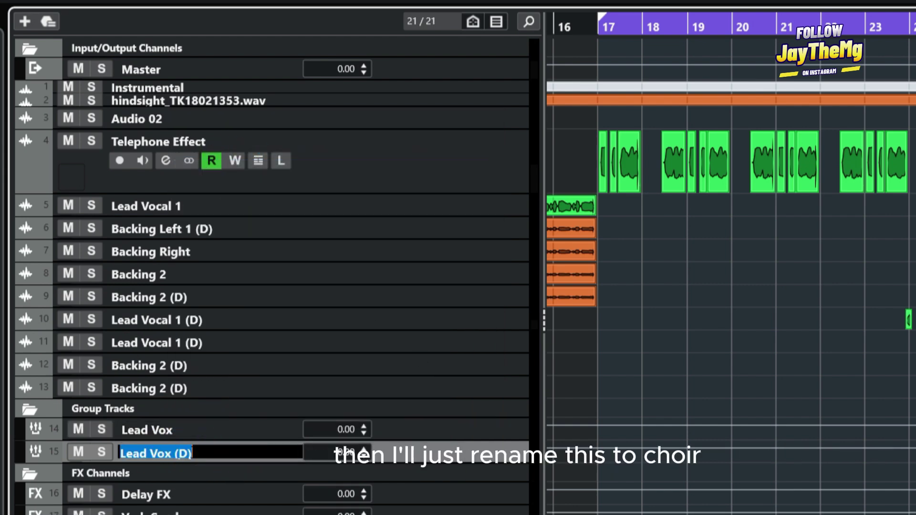
text(Choir)
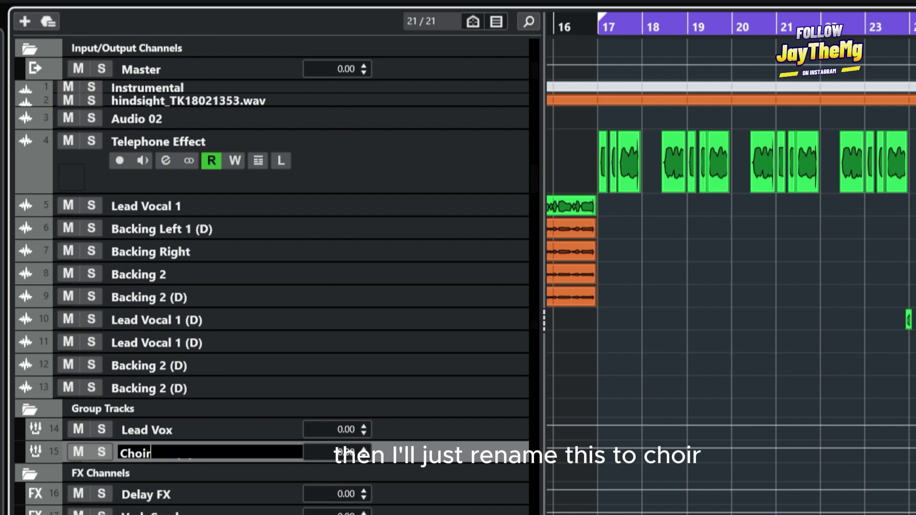
key(Return)
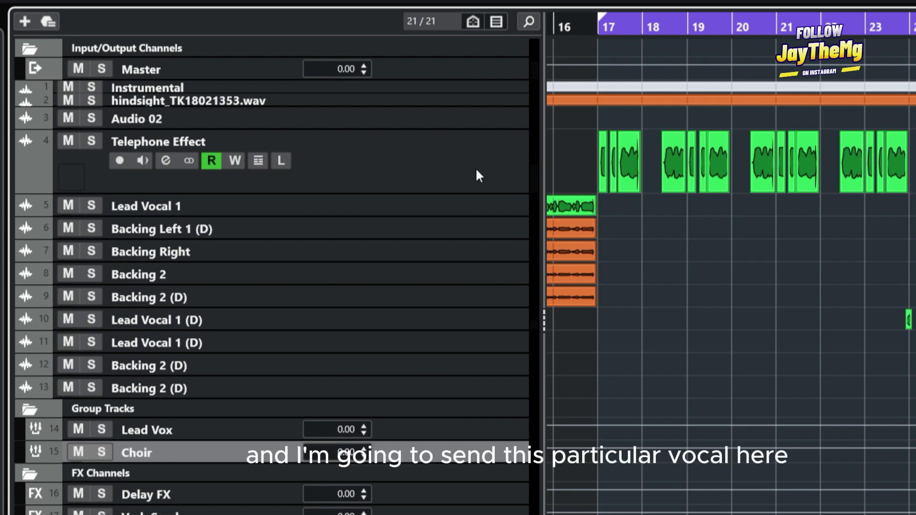
Route the output of the Telephone Effect track to the Choir group.
click(429, 153)
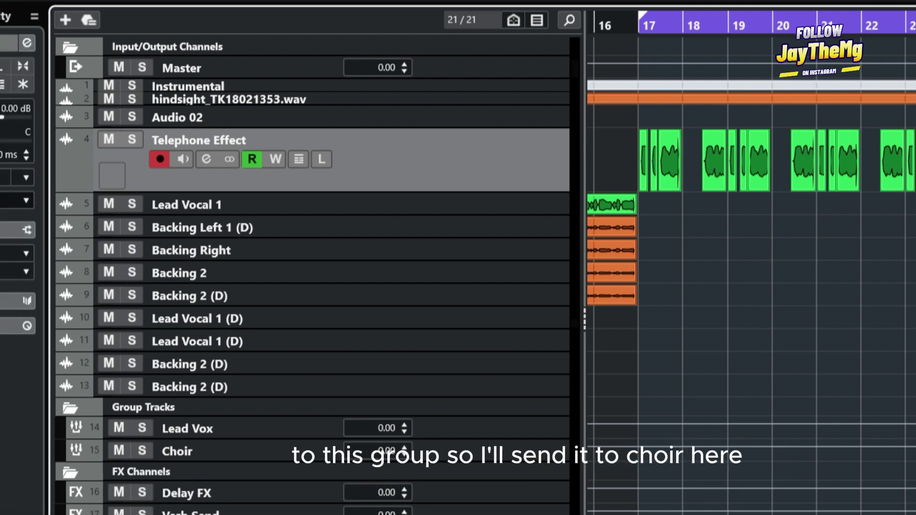
click(58, 267)
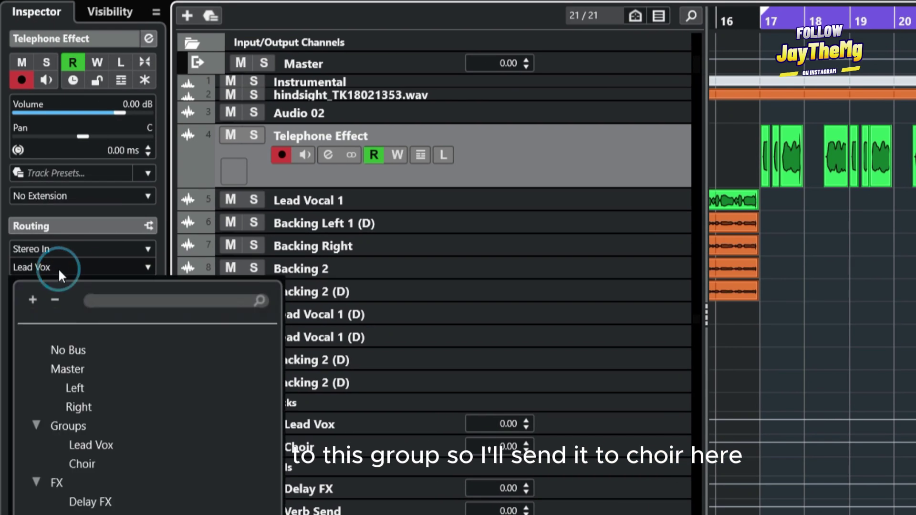
click(90, 462)
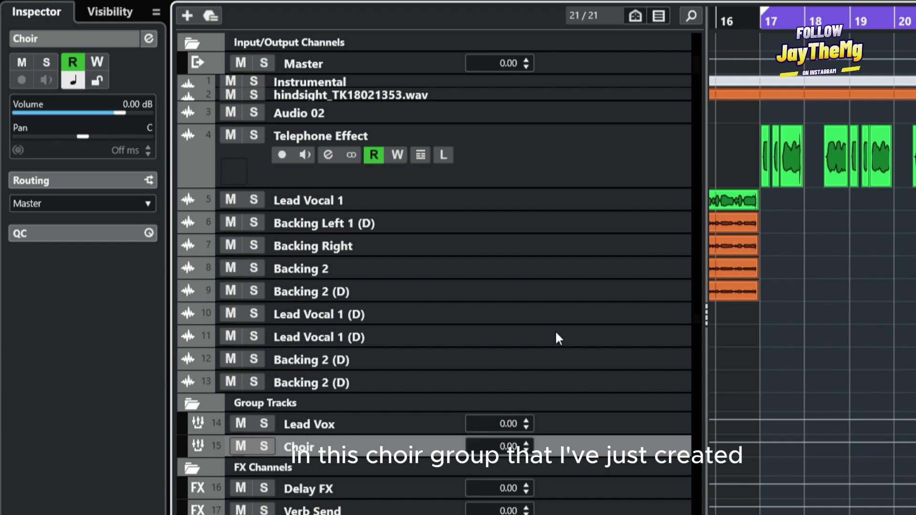
Insert the AVOX CHOIR effect at the end of the Choir group's insert chain in the mixer.
key(F3)
drag(402, 56, 394, 14)
scroll(508, 136, down, 3)
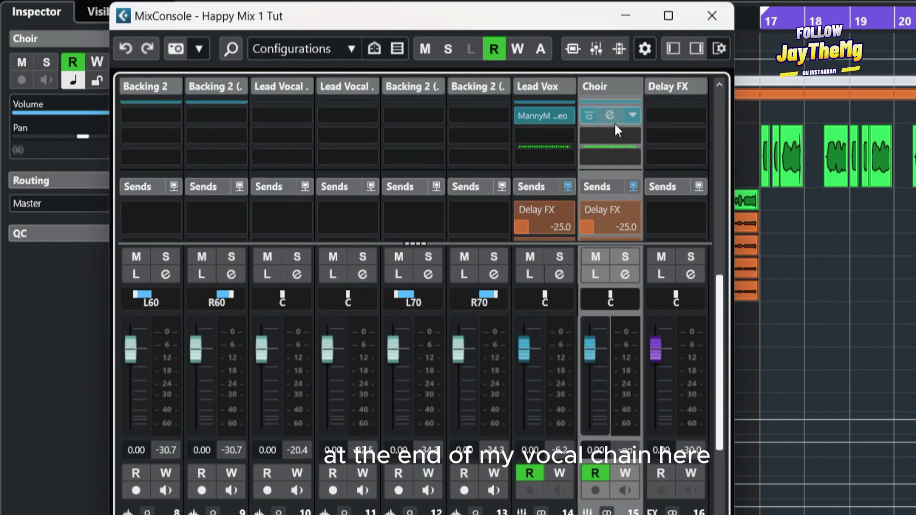
click(630, 136)
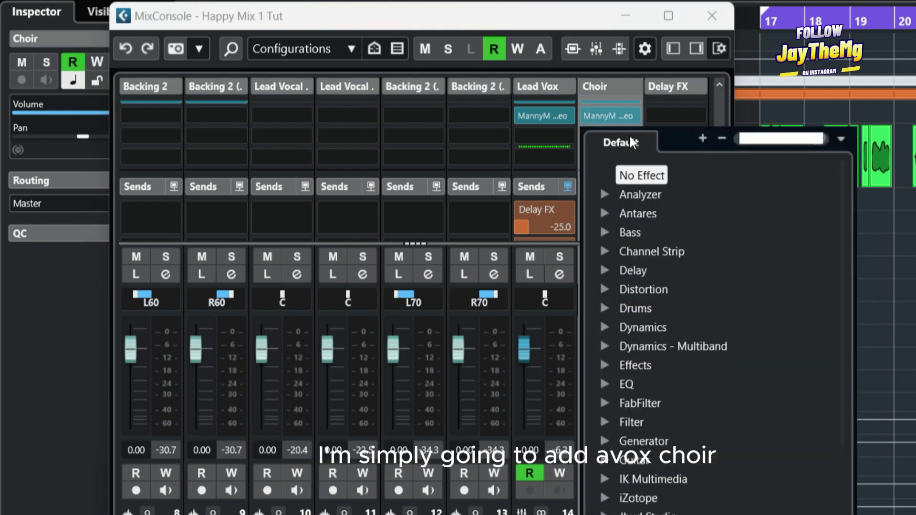
text(avox)
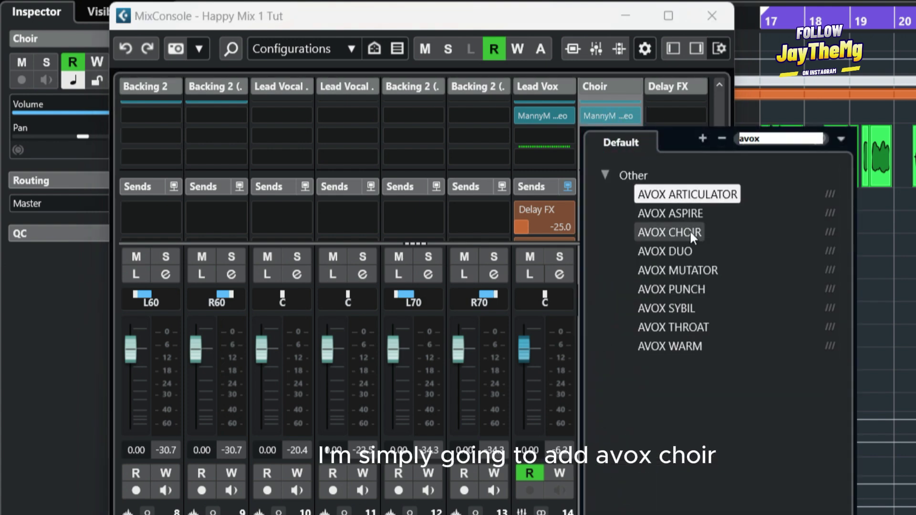
click(689, 230)
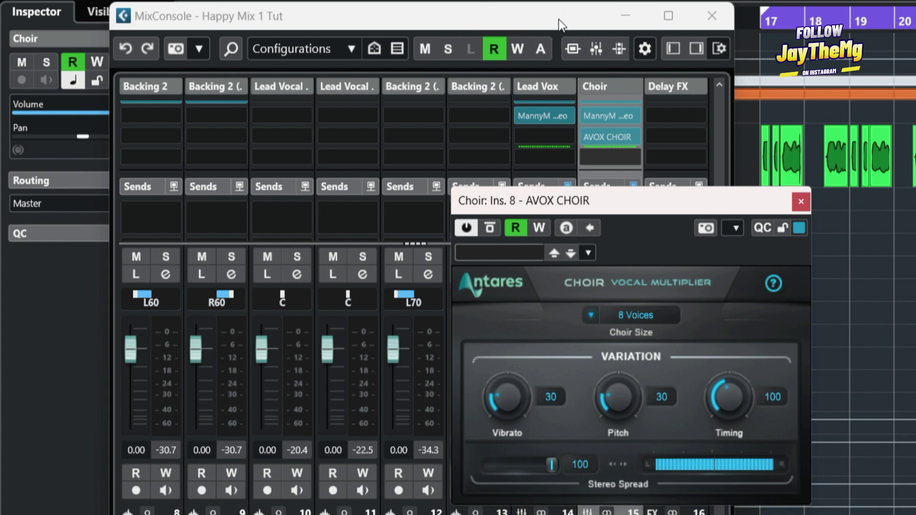
drag(556, 19, 526, 13)
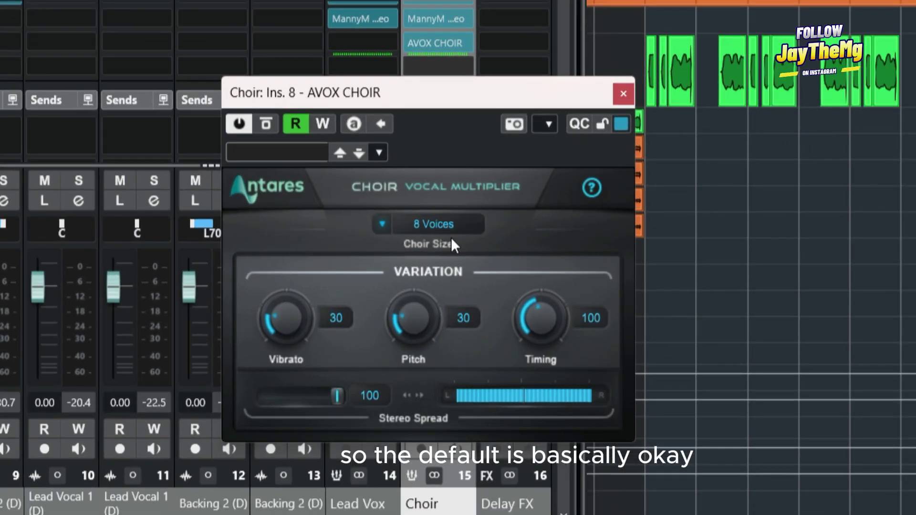
Review the AVOX CHOIR choir size options, vibrato and stereo spread settings, and close the mixer.
click(439, 223)
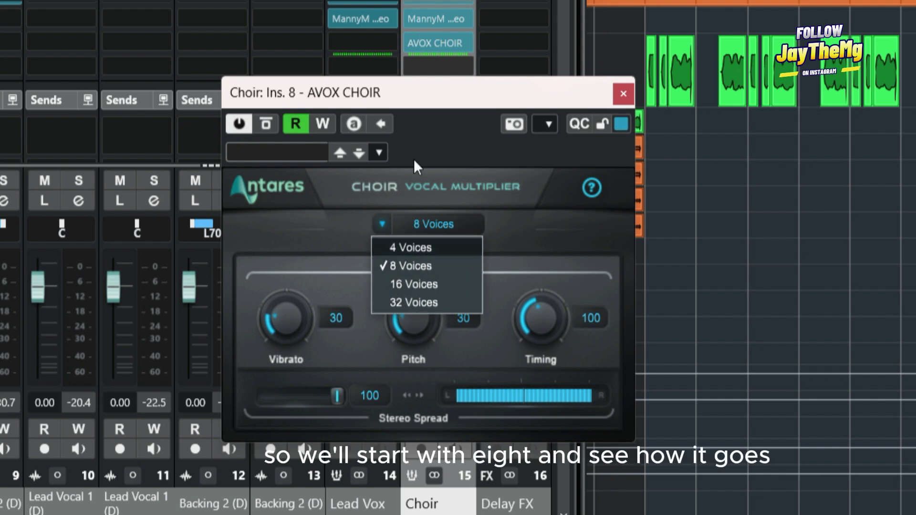
click(306, 320)
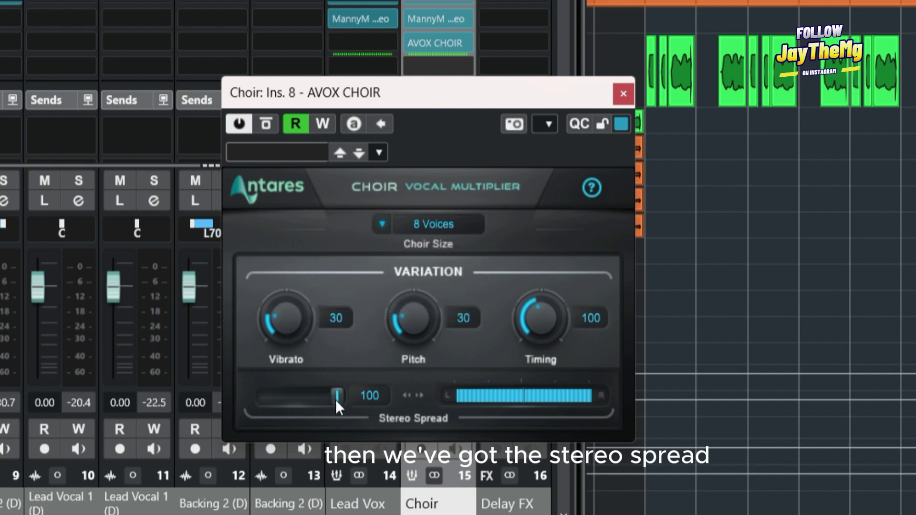
drag(336, 399, 367, 403)
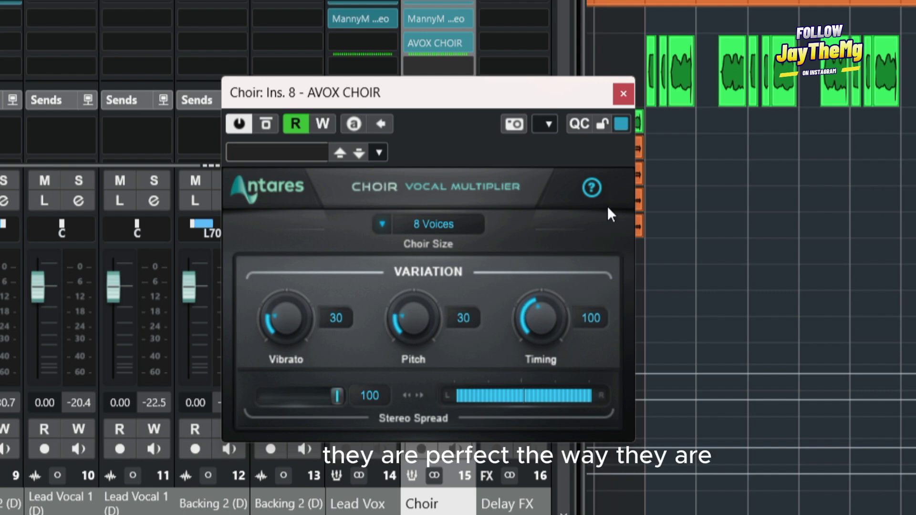
key(F3)
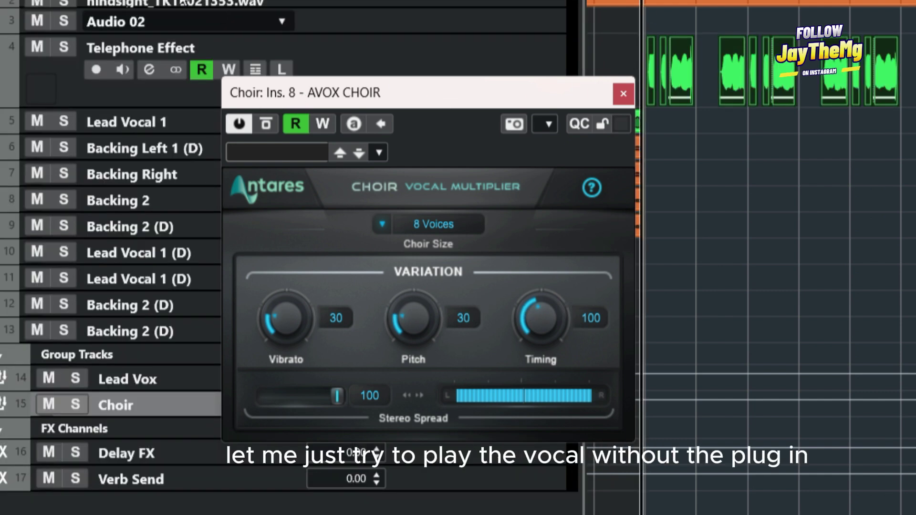
Mute the hindsight_TK18021353.wav beat and compare the vocal with AVOX CHOIR bypassed and active.
click(38, 3)
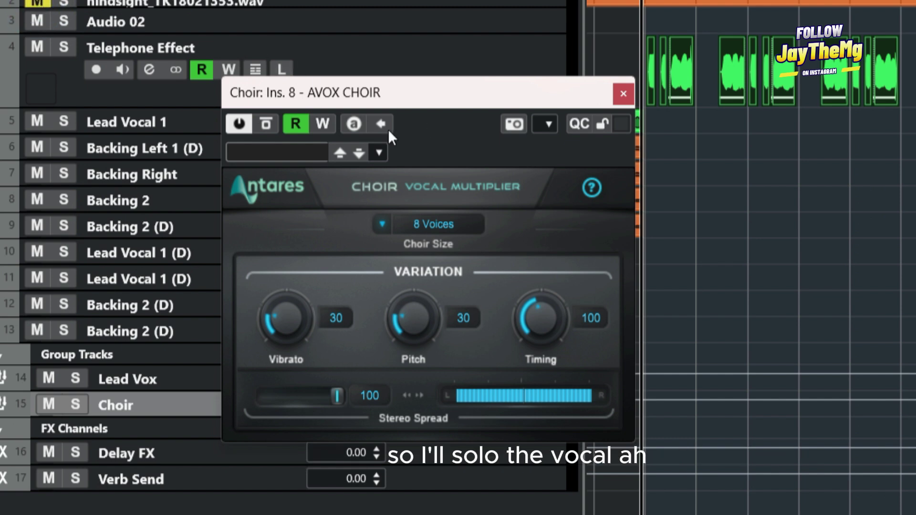
click(263, 123)
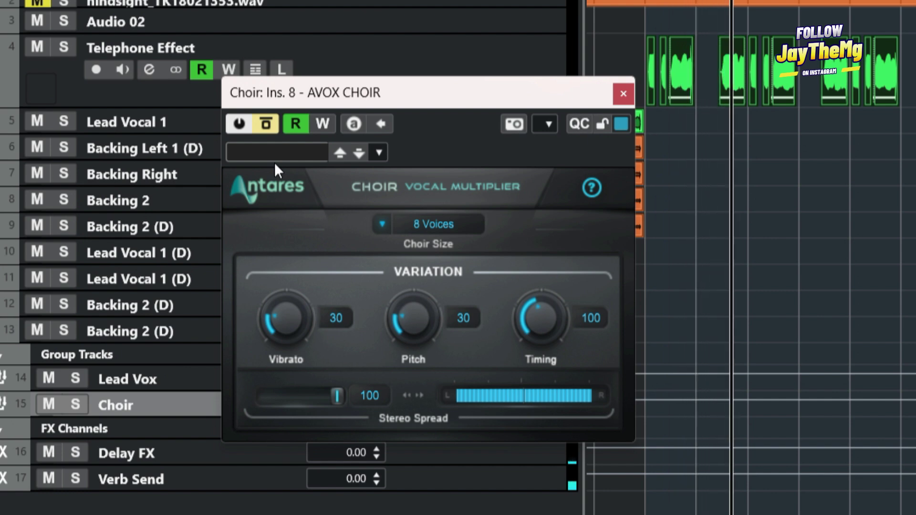
click(267, 126)
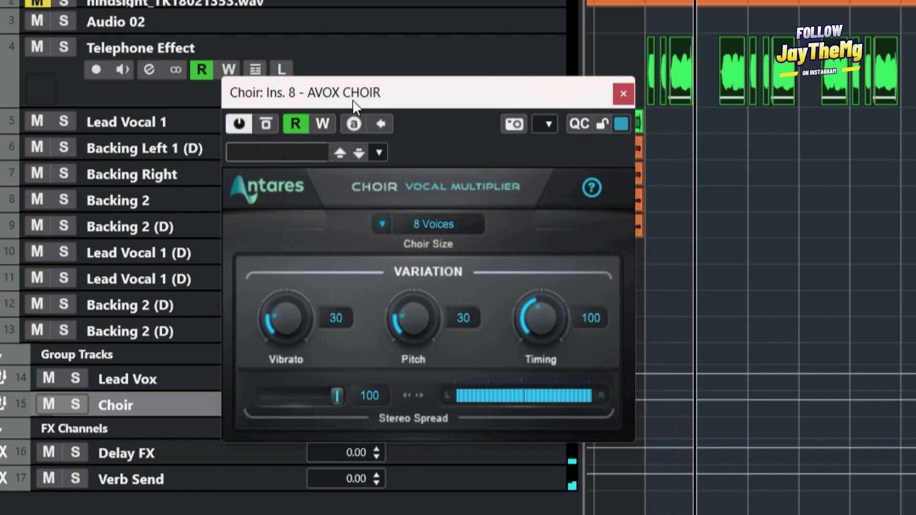
drag(360, 96, 283, 111)
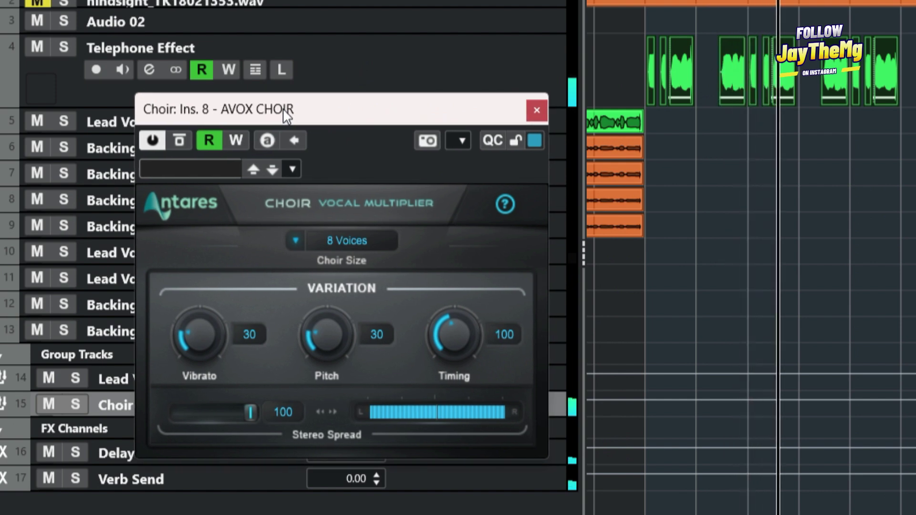
key(space)
Set the AVOX CHOIR choir size to 16 Voices and audition the vocal with the beat unmuted.
click(371, 242)
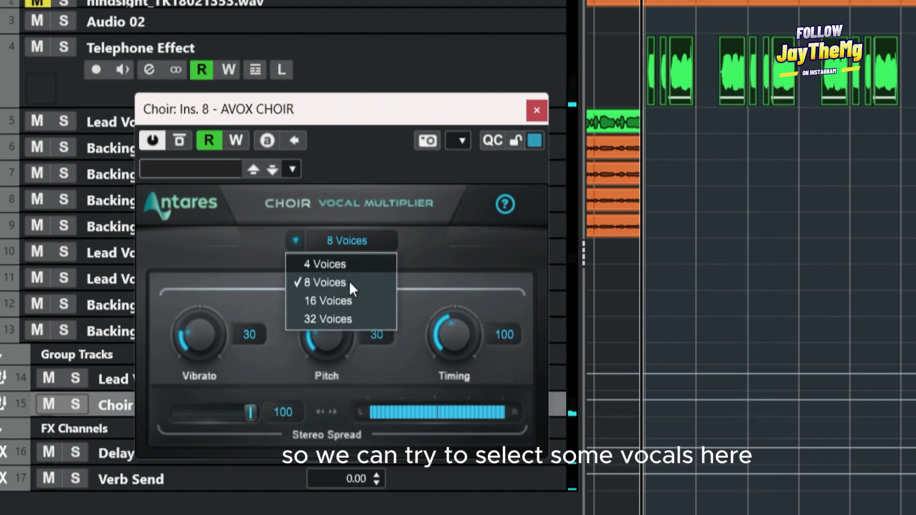
click(340, 299)
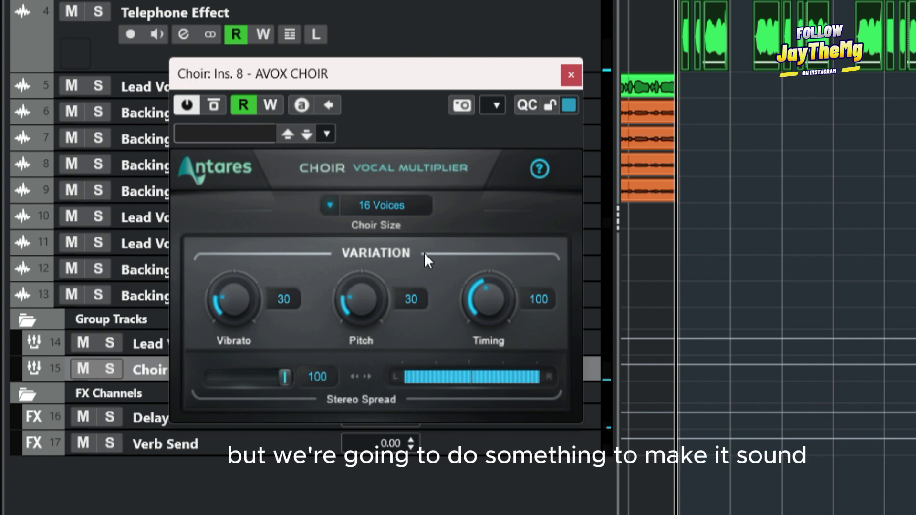
click(127, 19)
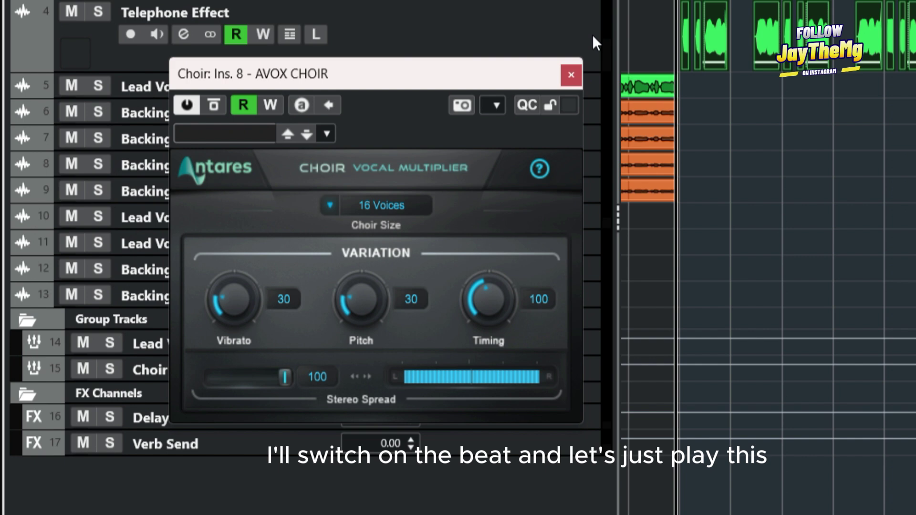
key(space)
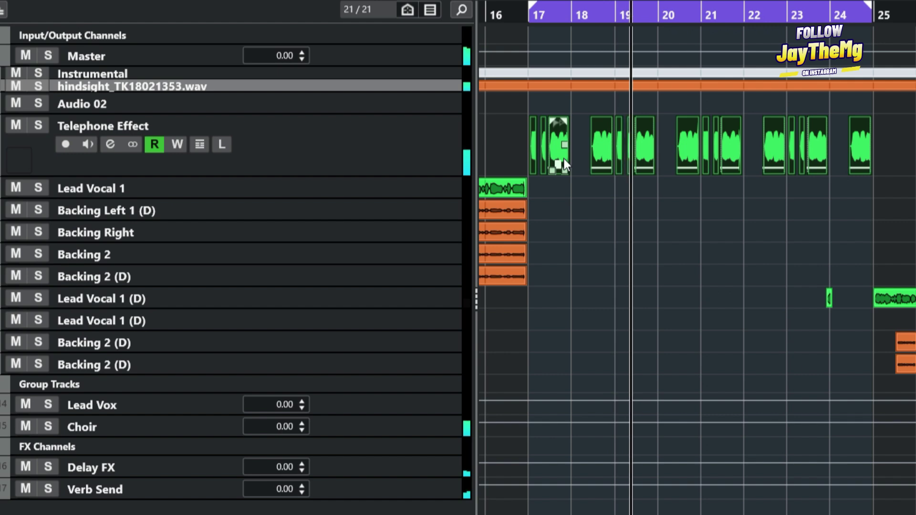
key(space)
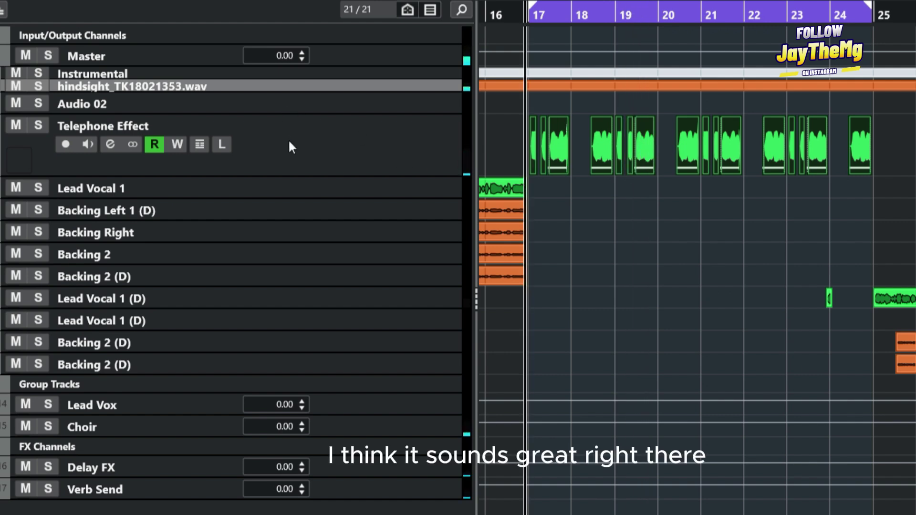
Insert OneKnob Wetter Stereo in the seventh insert slot of the Telephone Effect track.
click(434, 144)
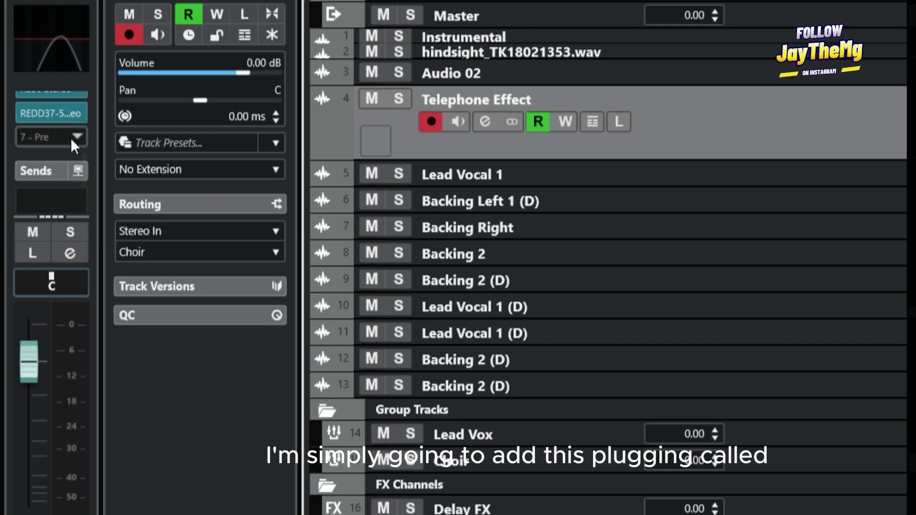
click(72, 138)
click(242, 147)
text(one)
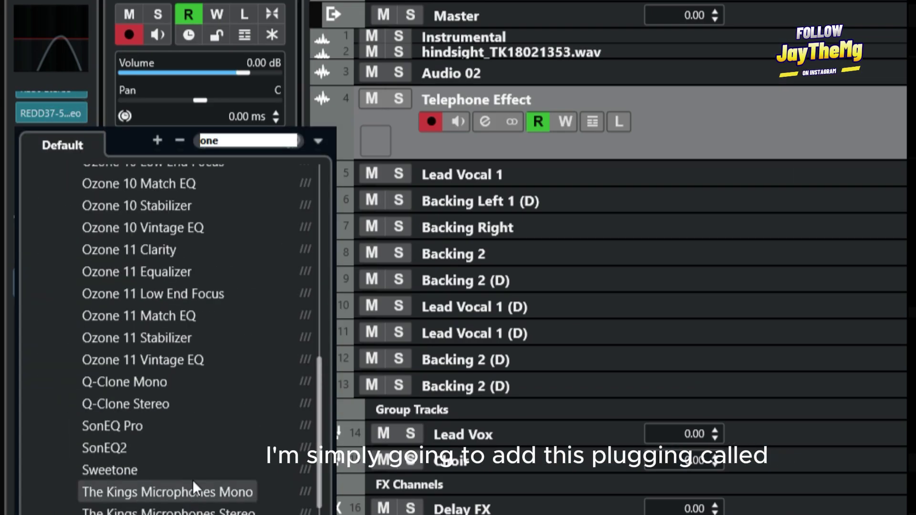
scroll(192, 474, down, 2)
scroll(196, 453, up, 5)
scroll(199, 434, up, 5)
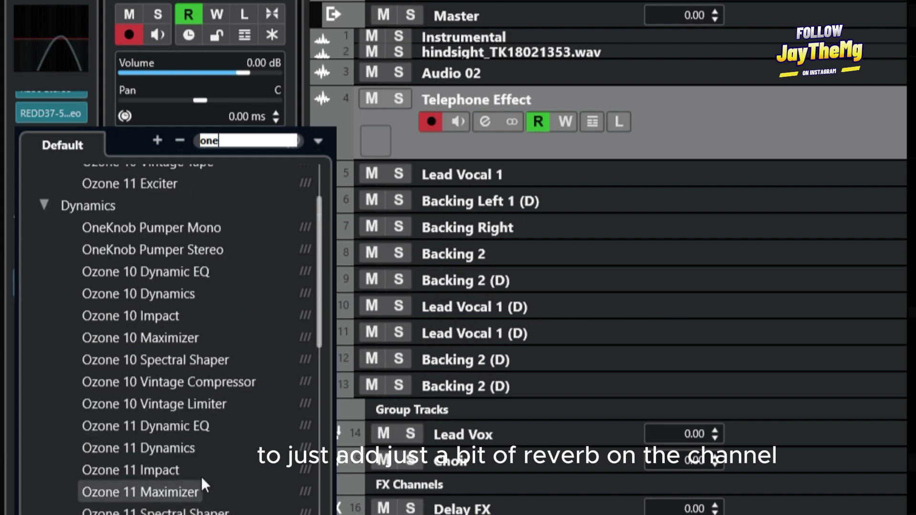
text(k)
click(194, 367)
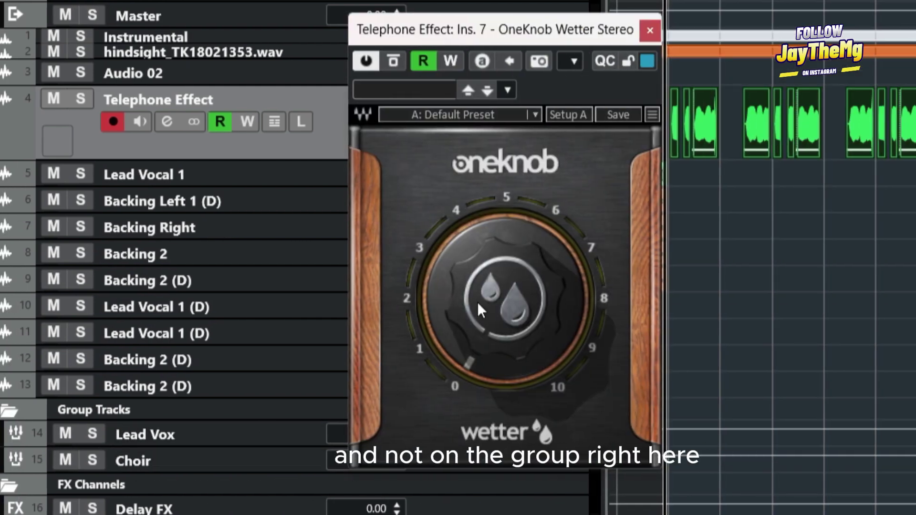
Raise the OneKnob Wetter amount to about 3.9, then fine-tune it while auditioning the vocal.
drag(482, 310, 482, 266)
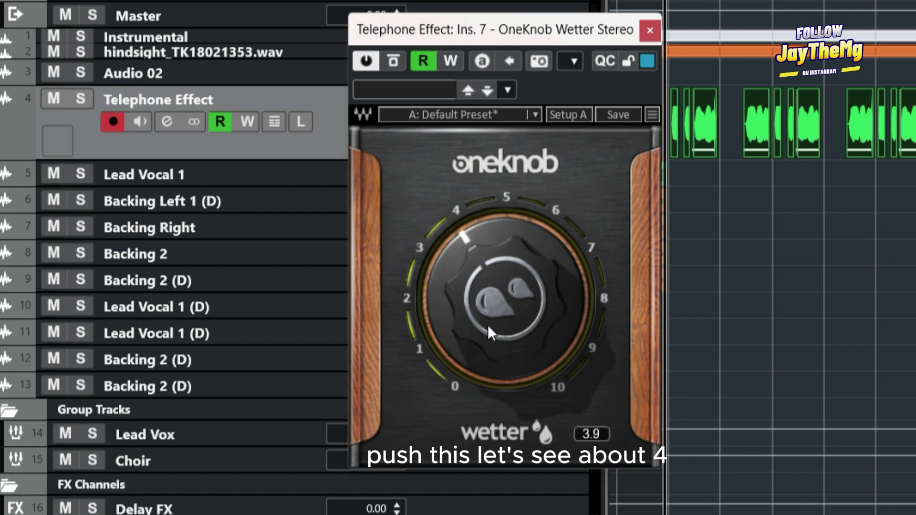
key(space)
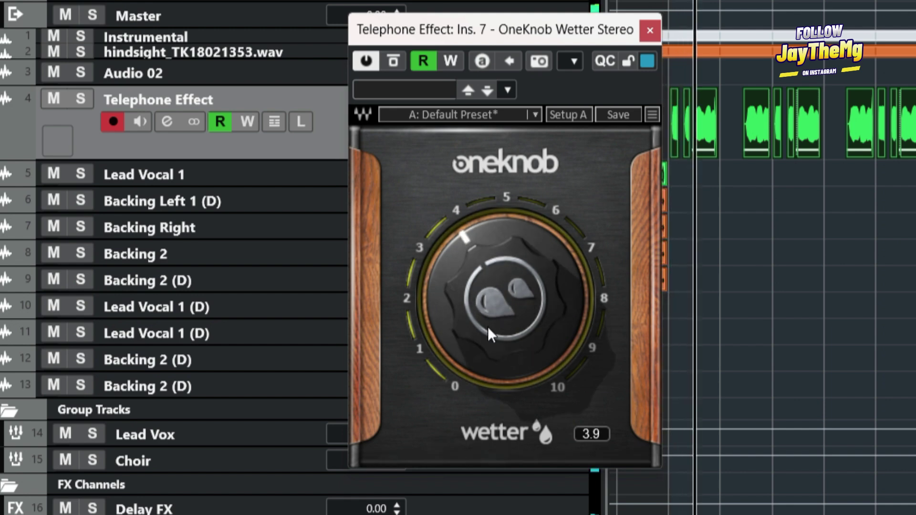
drag(496, 271, 496, 290)
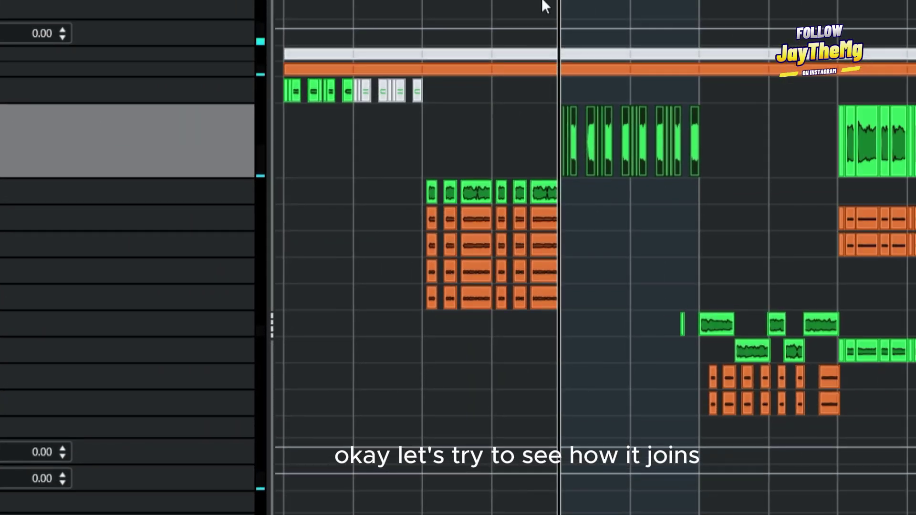
Play the song from just before the Telephone Effect section to check the transition, and select the Choir group track.
click(536, 3)
key(space)
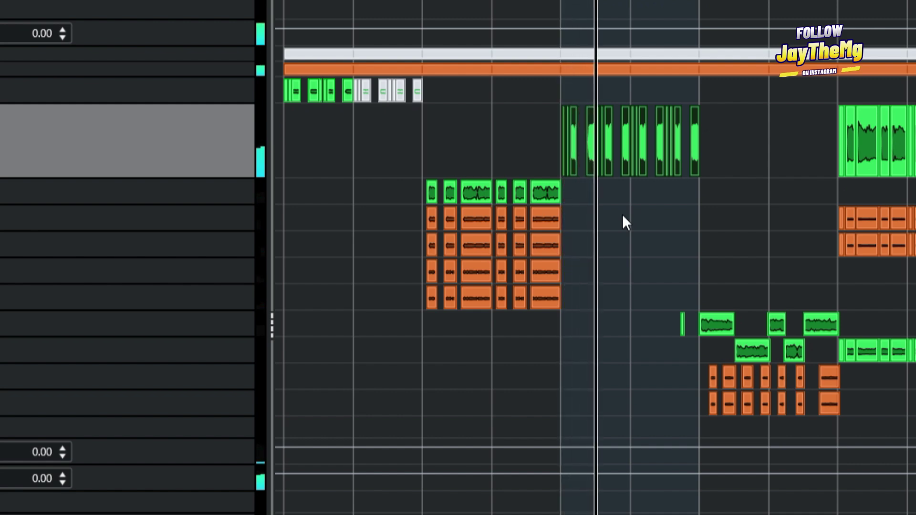
click(143, 478)
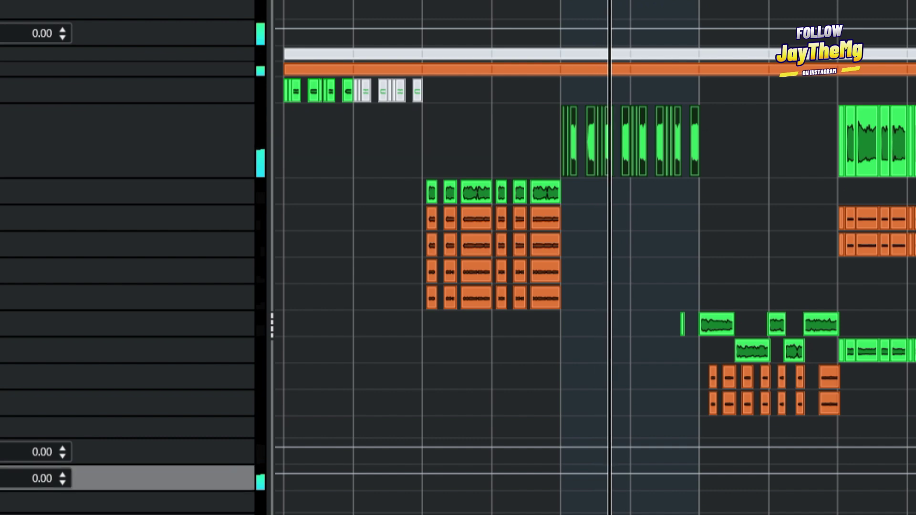